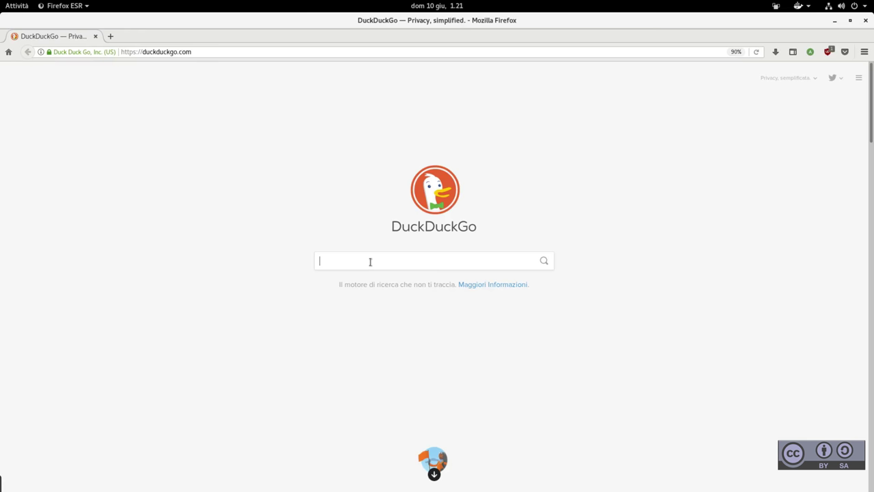
Step: Search DuckDuckGo for pulverize.php and go to the sciactive/pulverize GitHub repository page
{"action": "type", "text": "pulverize.php"}
{"action": "key", "text": "Return"}
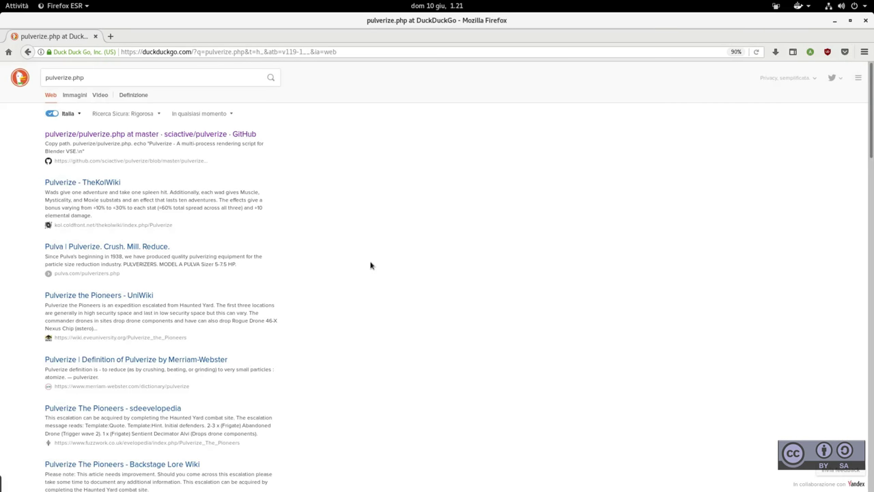
{"action": "left_click", "coordinate": [120, 135]}
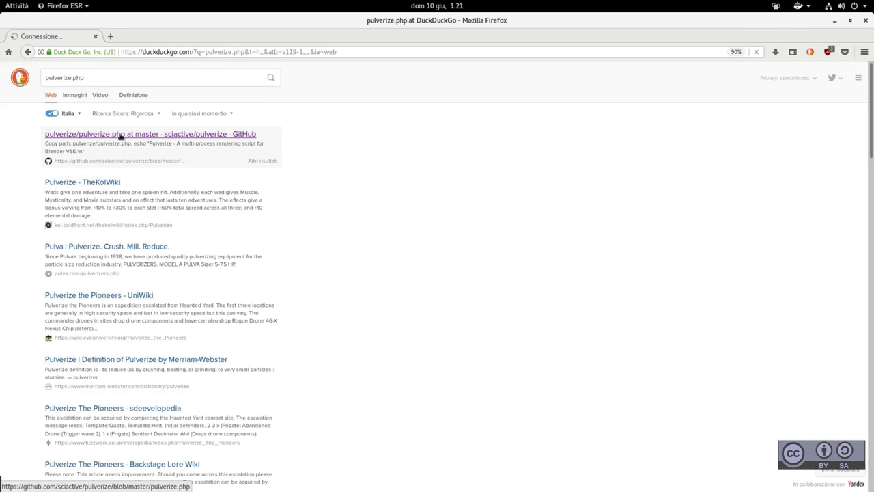
{"action": "left_click", "coordinate": [218, 125]}
Step: Download the repository as pulverize-master.zip and confirm it appears in Firefox's downloads list
{"action": "scroll", "coordinate": [85, 282], "scroll_direction": "down", "scroll_amount": 3}
{"action": "scroll", "coordinate": [86, 281], "scroll_direction": "down", "scroll_amount": 1}
{"action": "left_click", "coordinate": [676, 229]}
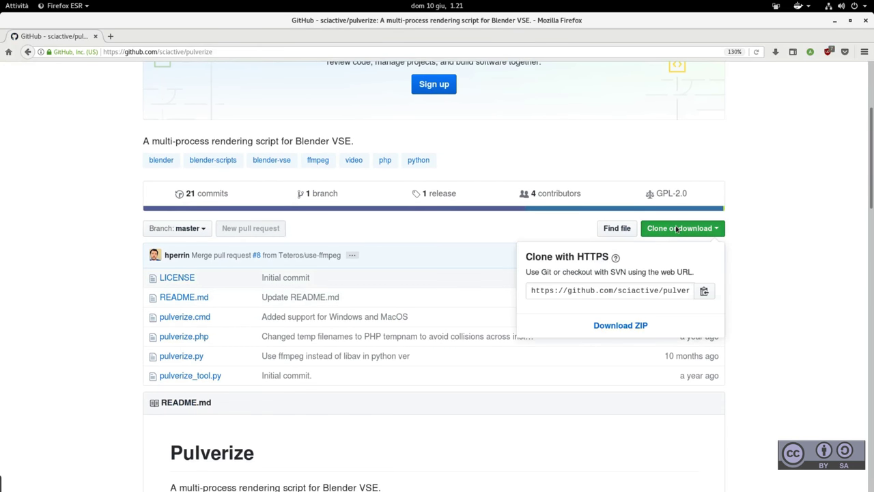
{"action": "left_click", "coordinate": [628, 325]}
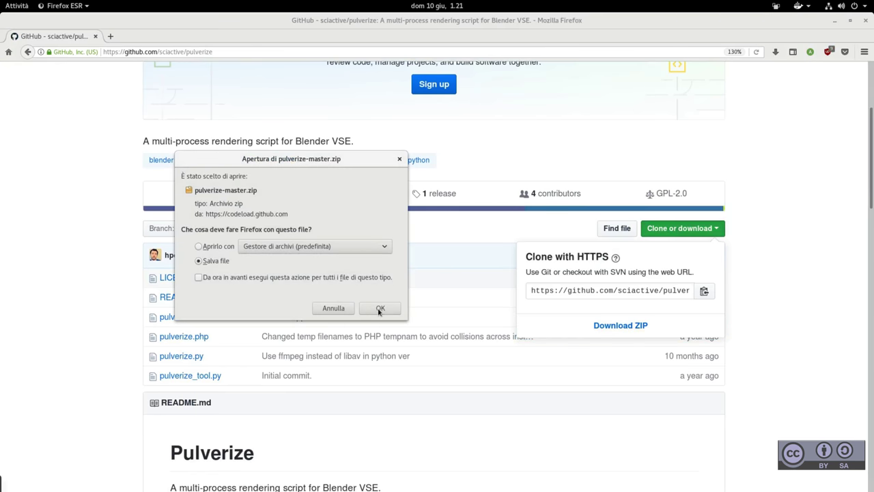
{"action": "left_click", "coordinate": [380, 308]}
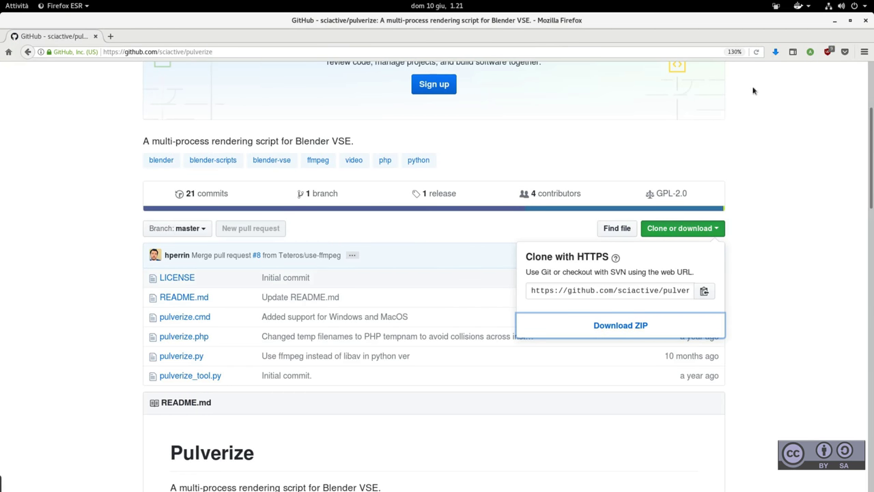
{"action": "left_click", "coordinate": [774, 55]}
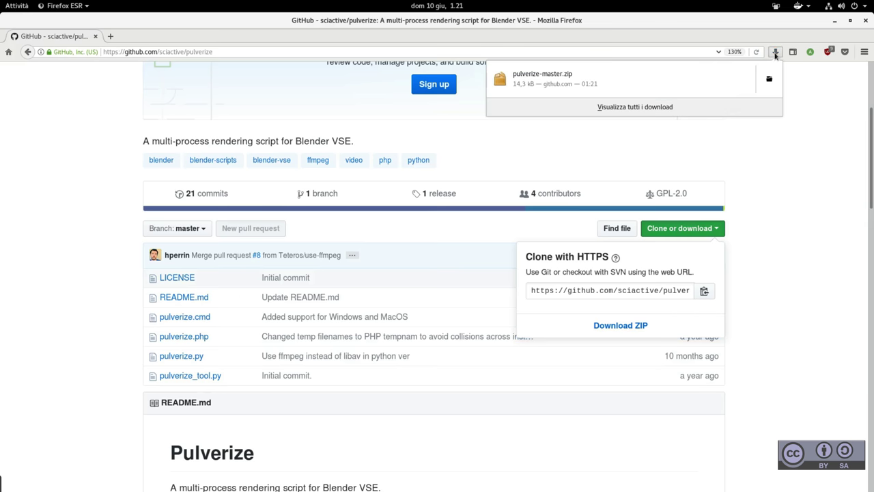
{"action": "left_click", "coordinate": [775, 53]}
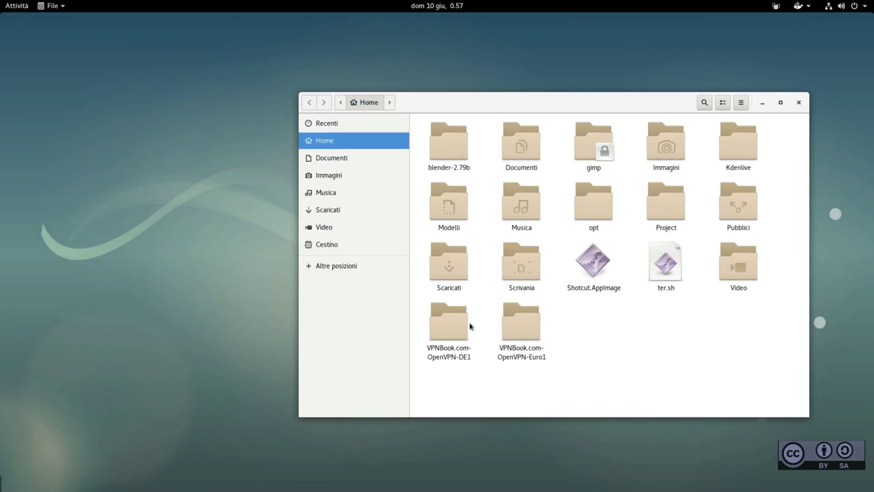
Step: In Scaricati, extract pulverize-master.zip in place and delete the zip archive
{"action": "left_click", "coordinate": [356, 212]}
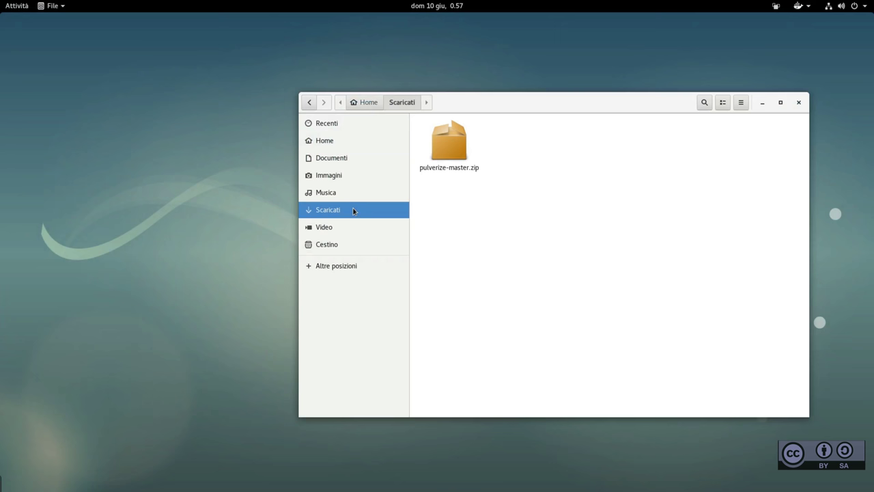
{"action": "right_click", "coordinate": [448, 146]}
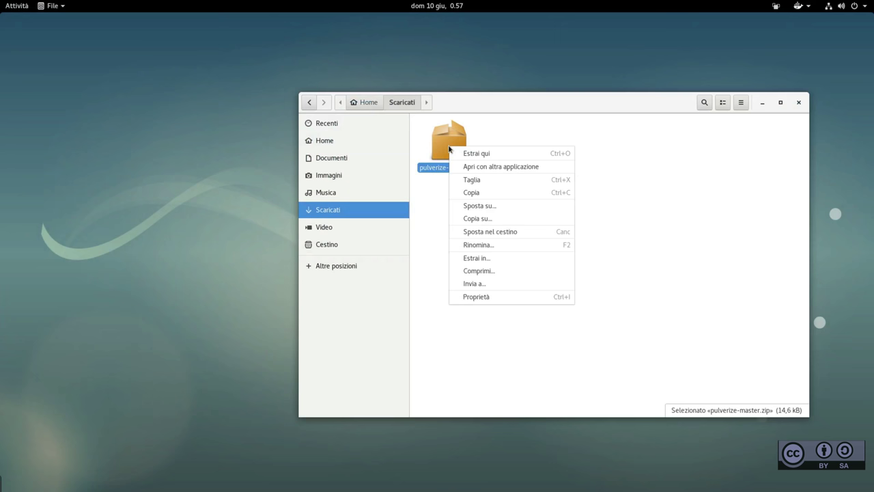
{"action": "left_click", "coordinate": [489, 155]}
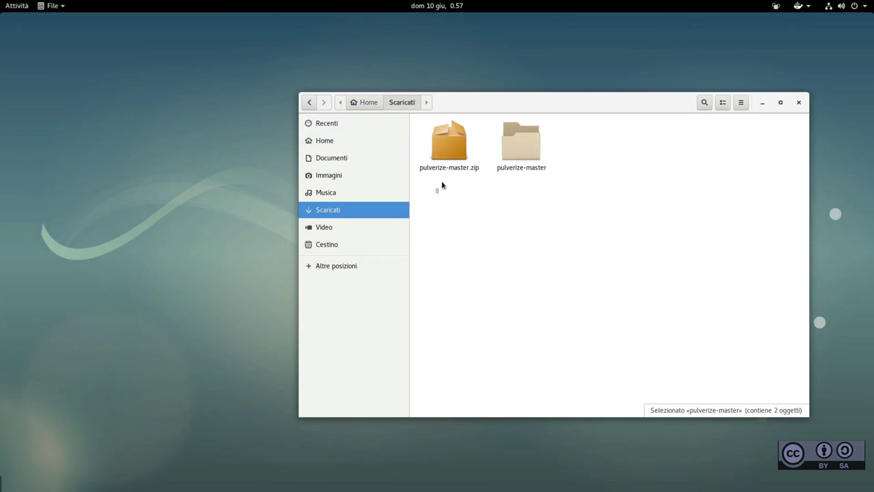
{"action": "left_click", "coordinate": [452, 154]}
{"action": "key", "text": "Delete"}
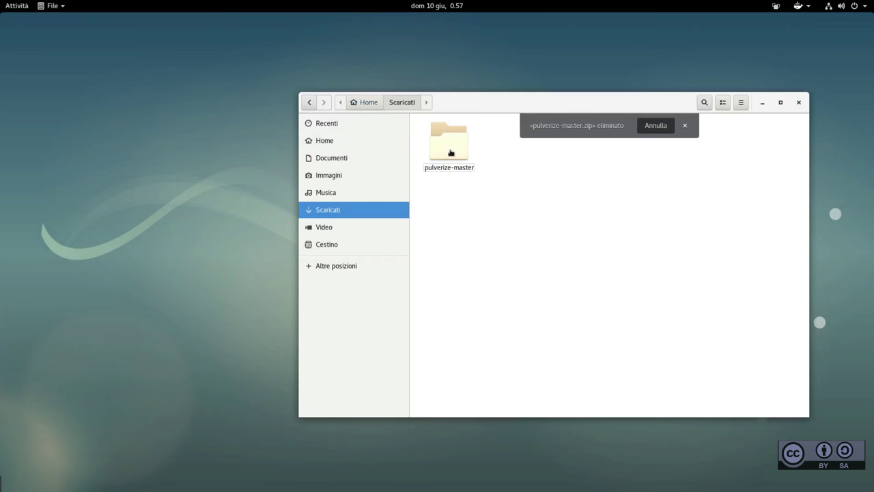
Step: Move the pulverize-master folder into the Home folder and open it
{"action": "right_click", "coordinate": [451, 153]}
{"action": "left_click", "coordinate": [465, 207]}
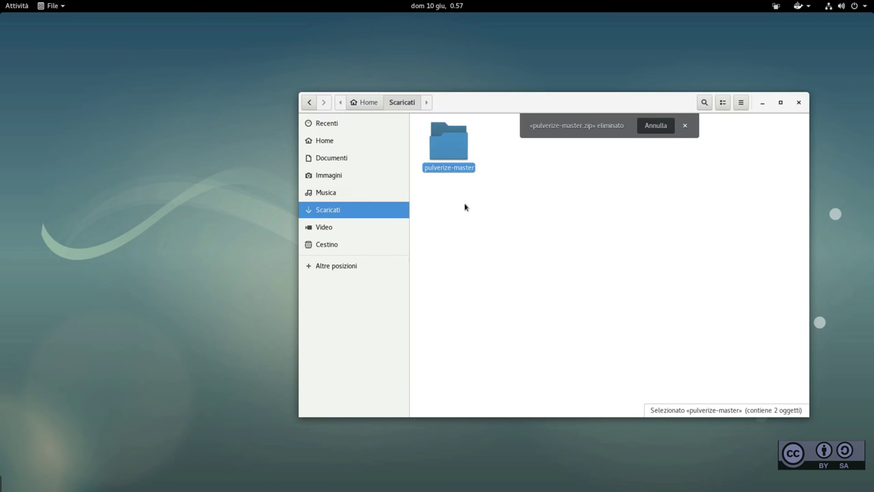
{"action": "left_click", "coordinate": [351, 142]}
{"action": "right_click", "coordinate": [644, 342]}
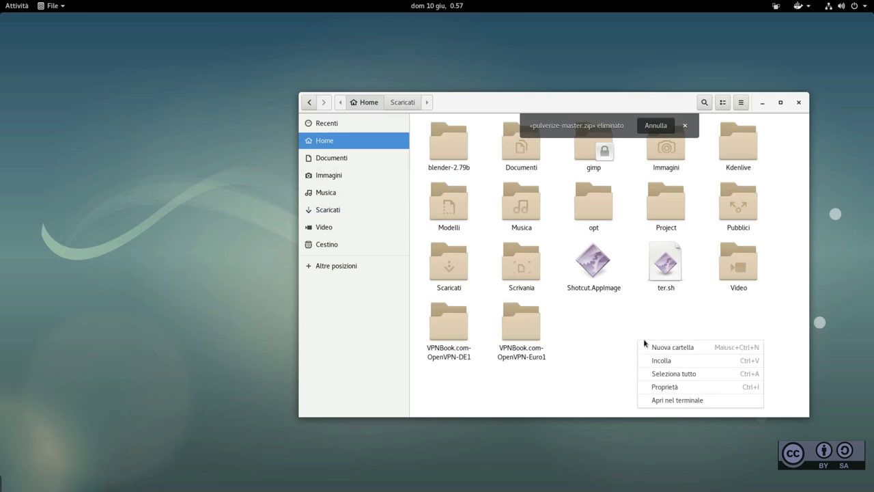
{"action": "left_click", "coordinate": [676, 360]}
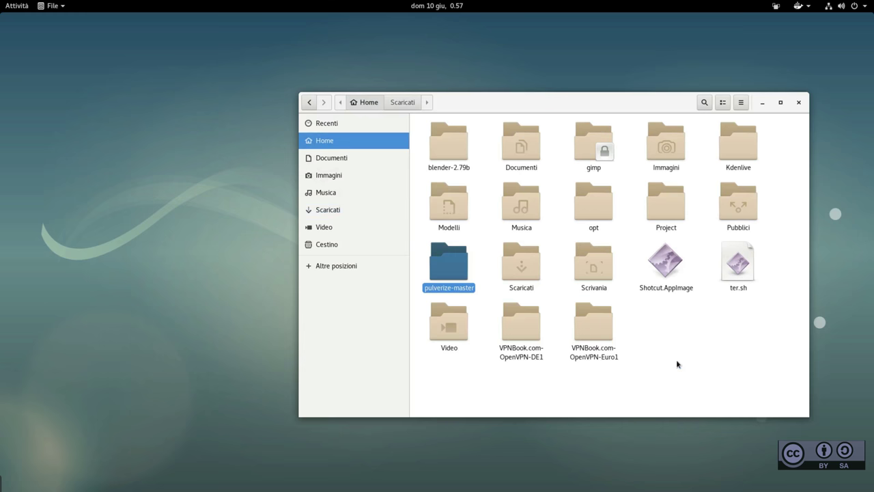
{"action": "double_click", "coordinate": [455, 271]}
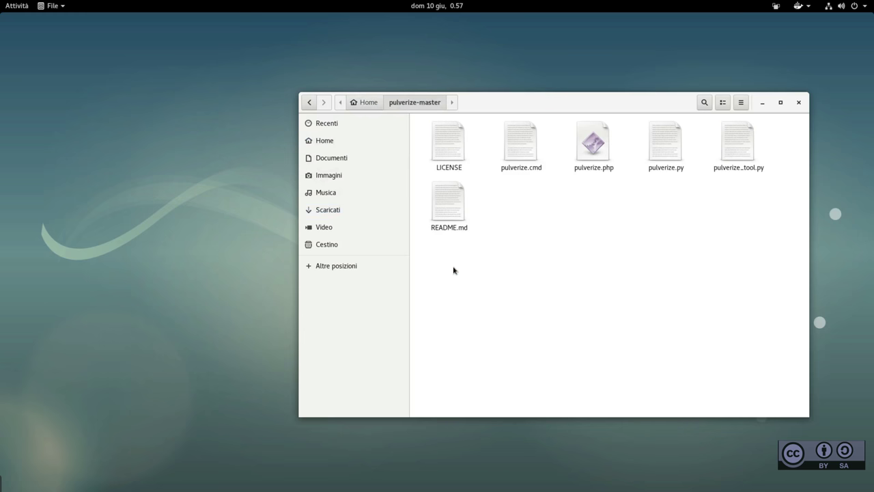
{"action": "right_click", "coordinate": [514, 238]}
Step: In a terminal in pulverize-master, run chmod u+x * and ls -l, then close it
{"action": "left_click", "coordinate": [559, 296]}
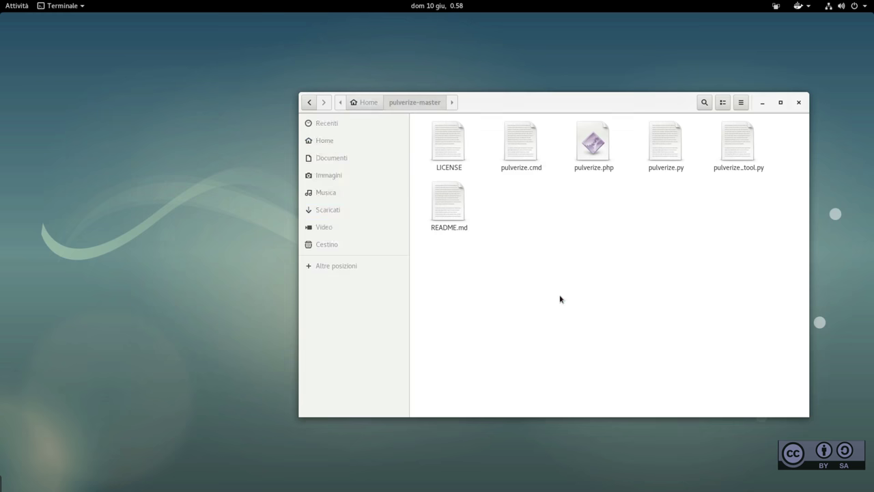
{"action": "type", "text": "chmod "}
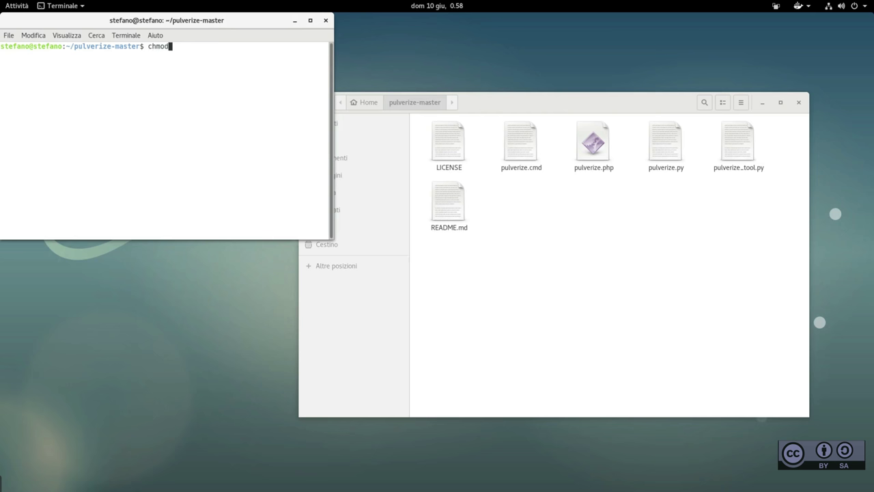
{"action": "type", "text": "u+x *"}
{"action": "key", "text": "Return"}
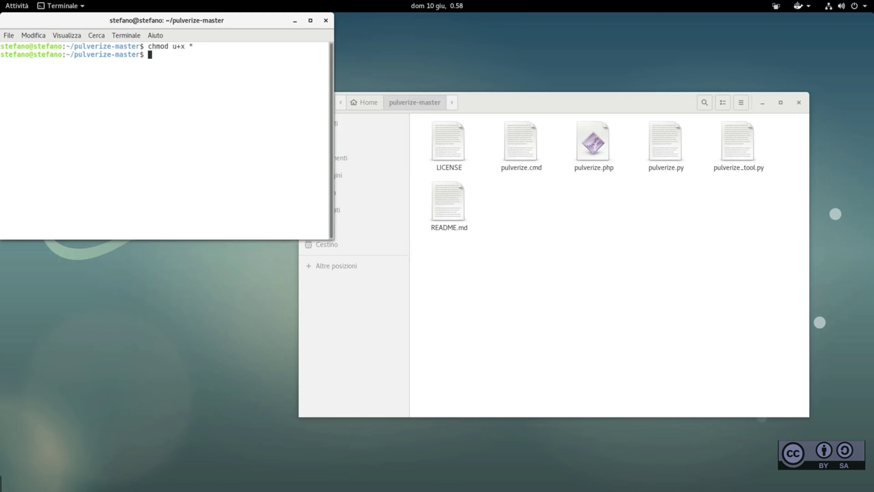
{"action": "type", "text": "ls -l"}
{"action": "key", "text": "Return"}
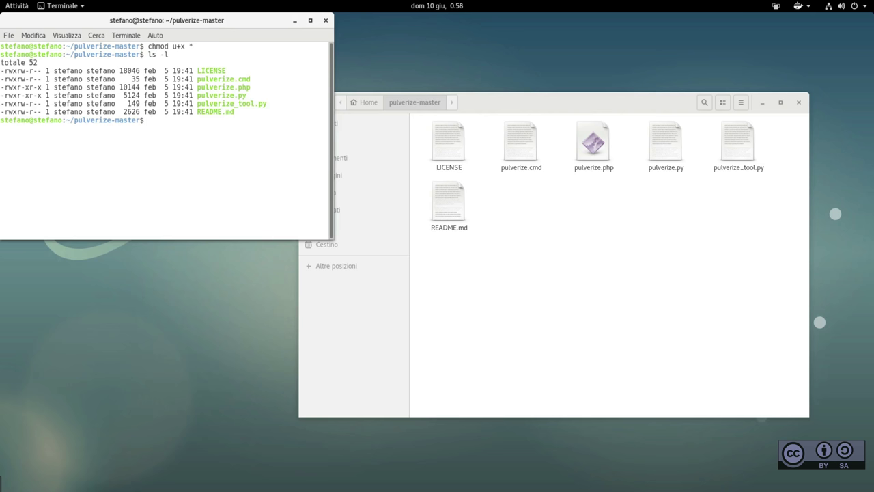
{"action": "left_click", "coordinate": [326, 20]}
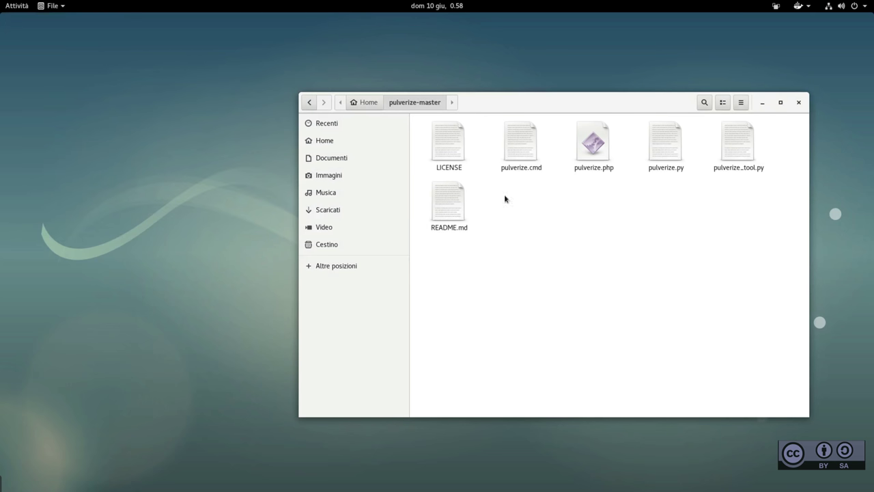
Step: As root in a new terminal, run apt install ffmpeg php7.0, then exit the terminal
{"action": "left_click", "coordinate": [799, 103]}
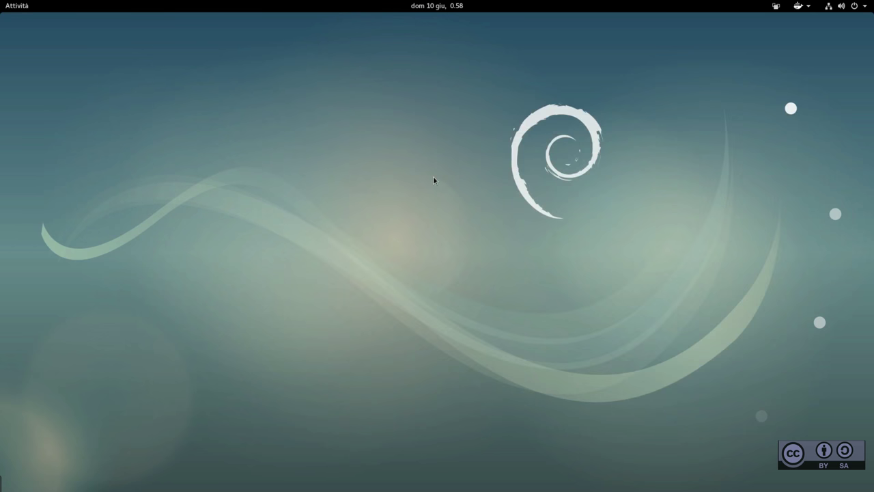
{"action": "key", "text": "ctrl+alt+t"}
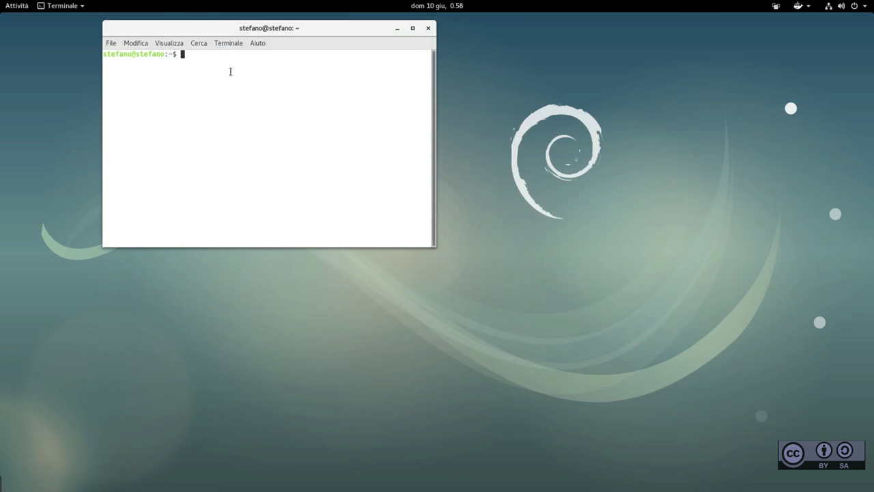
{"action": "type", "text": "su"}
{"action": "key", "text": "Return"}
{"action": "key", "text": "Return"}
{"action": "type", "text": "apt install ffmpeg "}
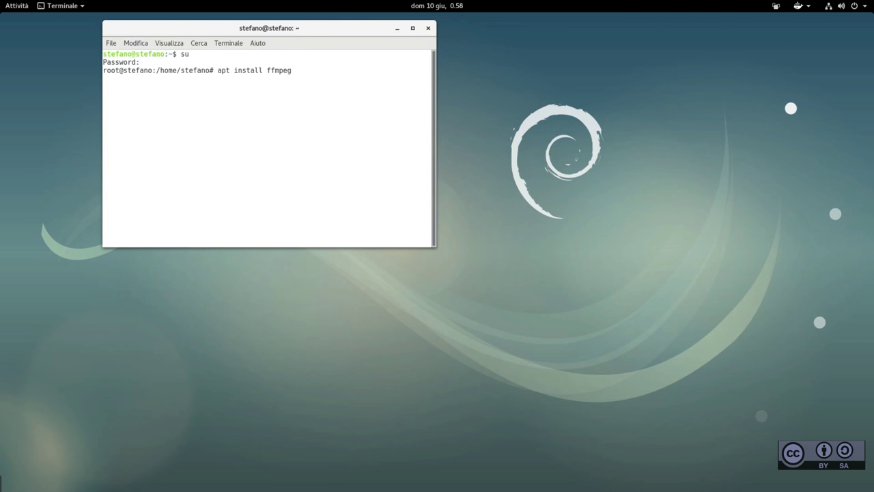
{"action": "type", "text": "php"}
{"action": "type", "text": "7.0"}
{"action": "key", "text": "Return"}
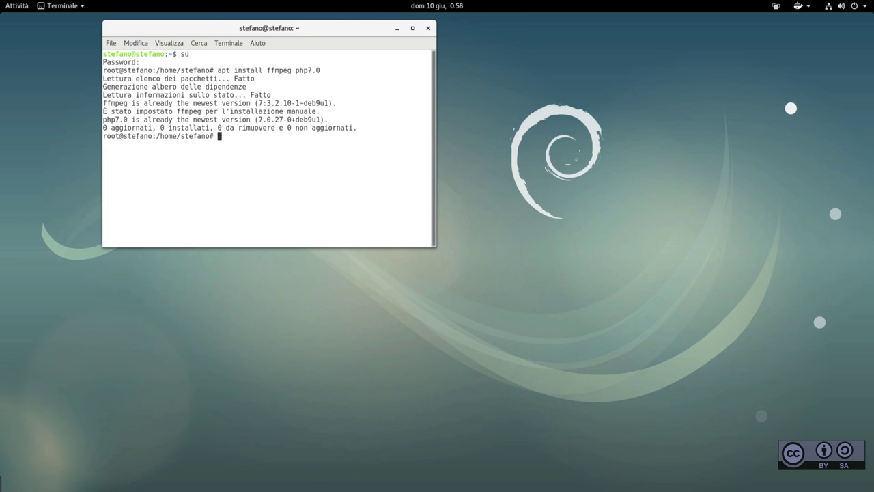
{"action": "key", "text": "ctrl+d"}
{"action": "key", "text": "ctrl+d"}
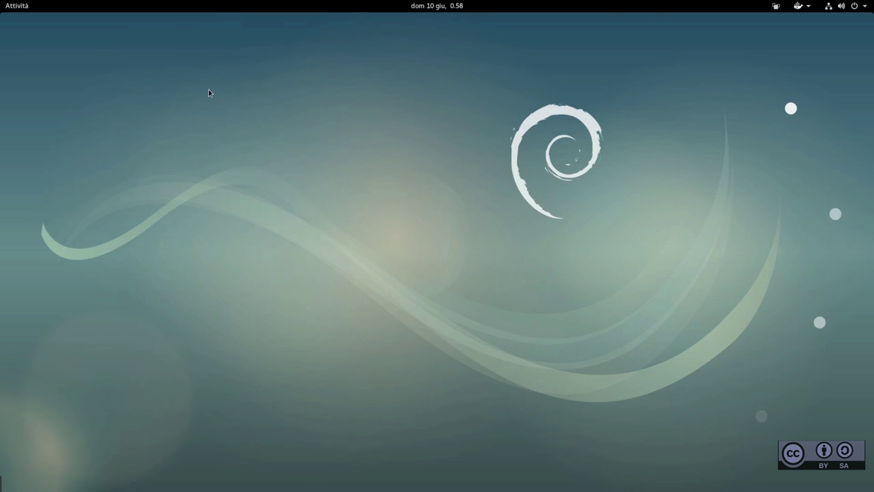
{"action": "key", "text": "super"}
Step: Launch Blender, open the recent Progetto.blend project, and move the playhead to frame 0
{"action": "type", "text": "ble"}
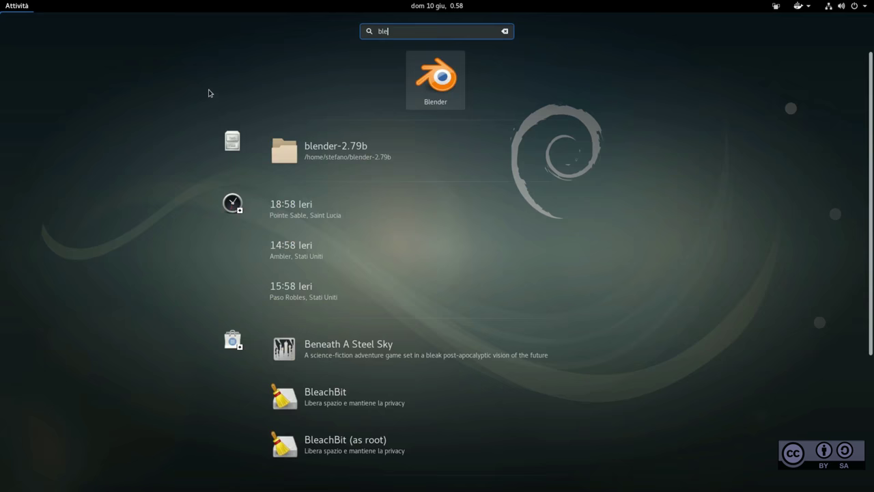
{"action": "key", "text": "Return"}
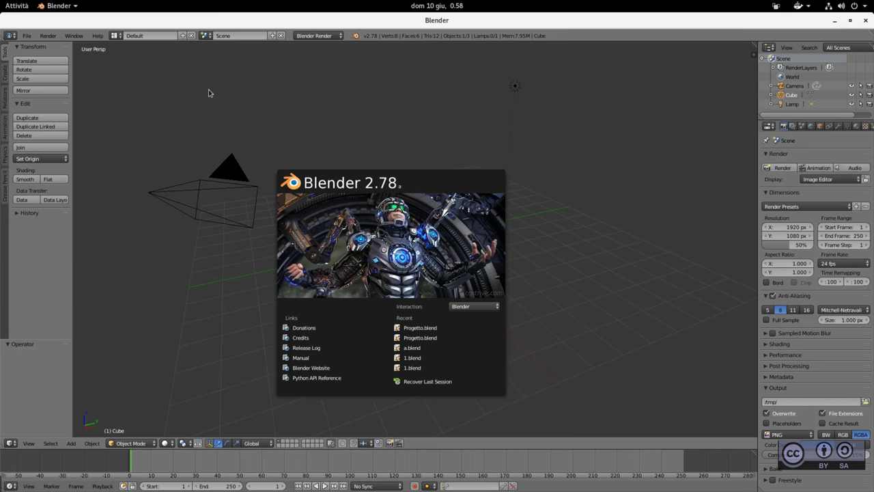
{"action": "left_click", "coordinate": [431, 329]}
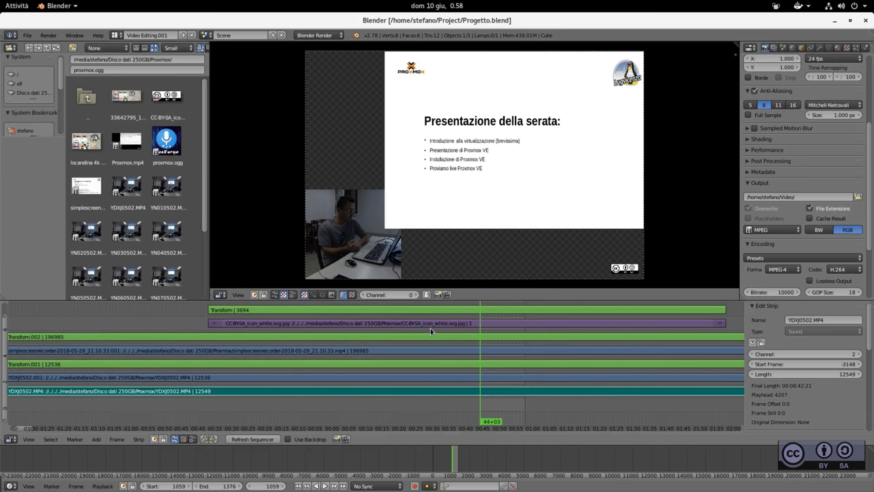
{"action": "left_click", "coordinate": [307, 318]}
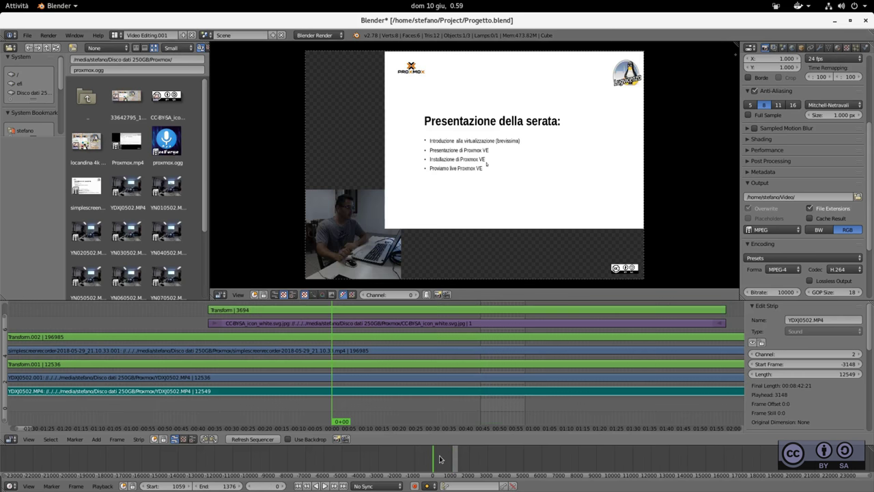
Step: Verify the output path (home Video folder) and MPEG-4/H.264/AAC encoding, then save Progetto.blend
{"action": "left_click", "coordinate": [385, 318]}
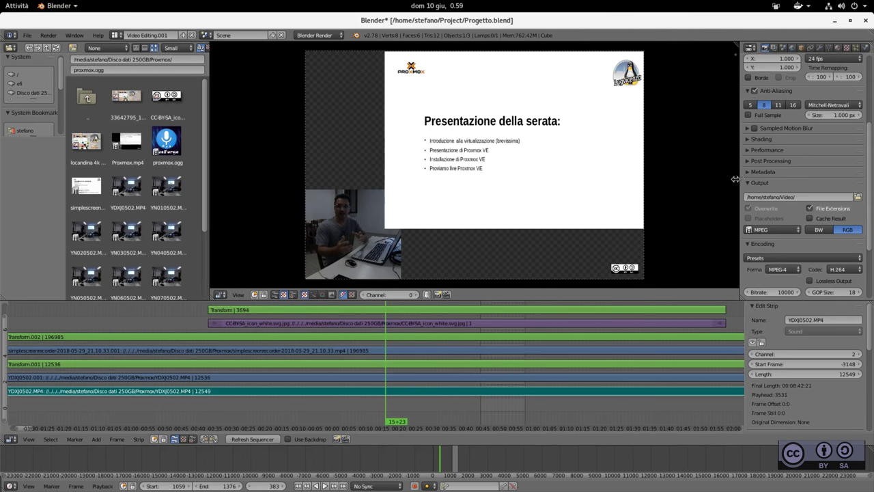
{"action": "left_click_drag", "start_coordinate": [735, 178], "coordinate": [676, 179]}
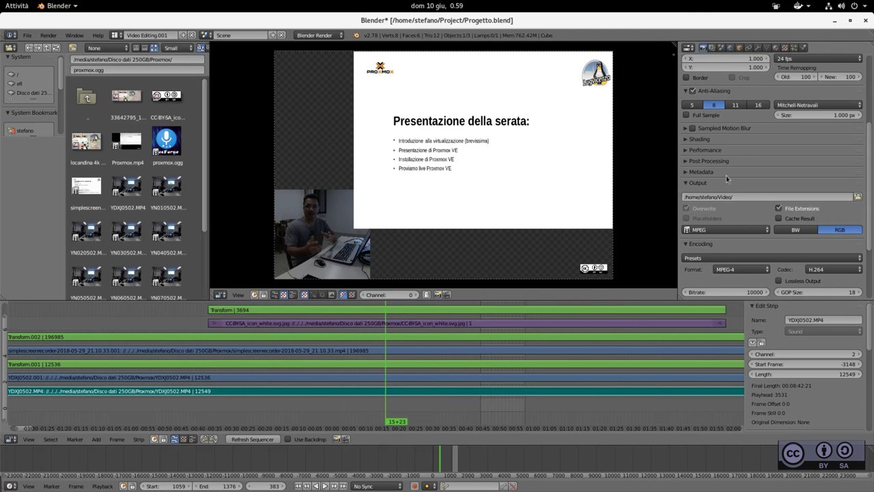
{"action": "left_click", "coordinate": [742, 199]}
{"action": "left_click", "coordinate": [742, 223]}
{"action": "scroll", "coordinate": [744, 228], "scroll_direction": "down", "scroll_amount": 1}
{"action": "scroll", "coordinate": [746, 233], "scroll_direction": "down", "scroll_amount": 1}
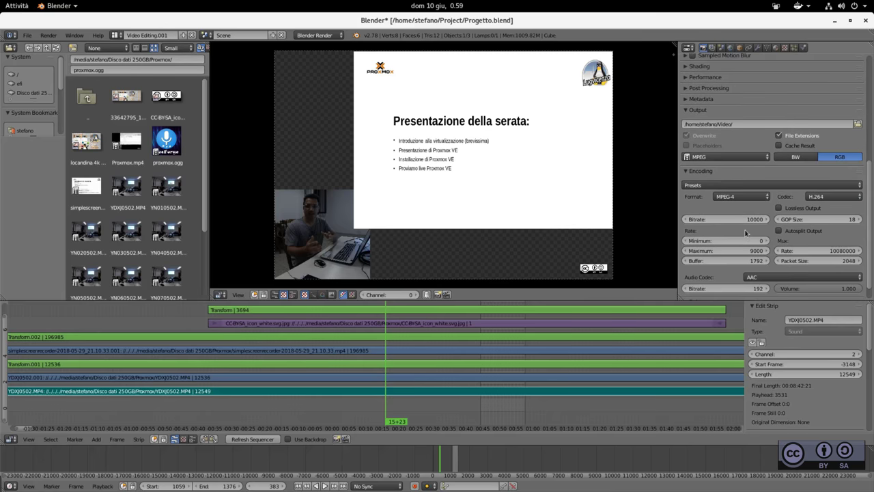
{"action": "scroll", "coordinate": [746, 232], "scroll_direction": "down", "scroll_amount": 1}
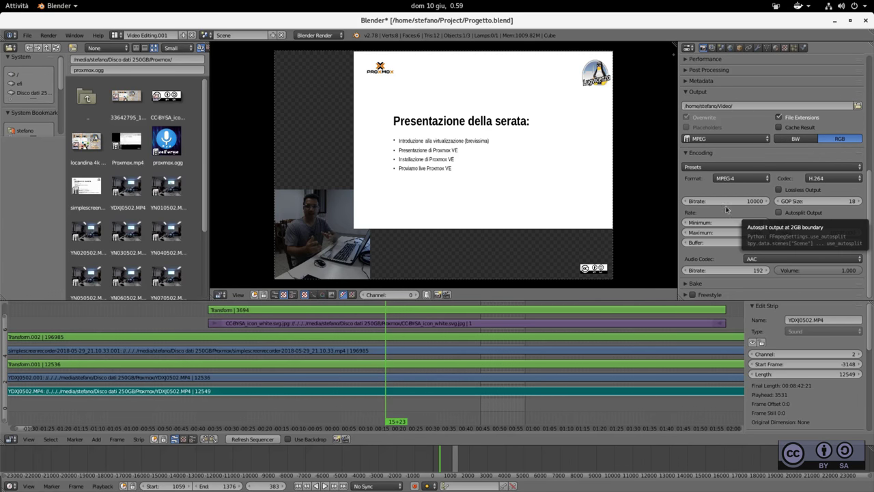
{"action": "key", "text": "ctrl+s"}
{"action": "left_click", "coordinate": [490, 173]}
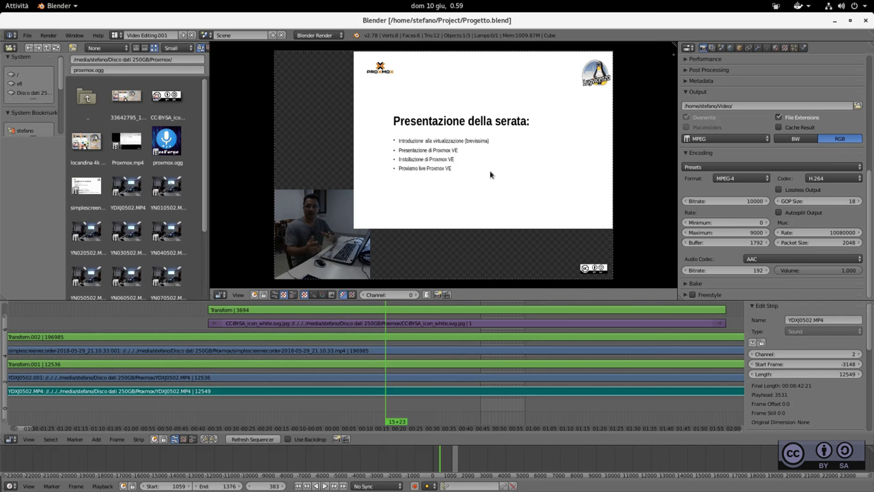
Step: Close Blender, open pulverize-master in Files, and open a terminal in that folder
{"action": "left_click", "coordinate": [863, 20]}
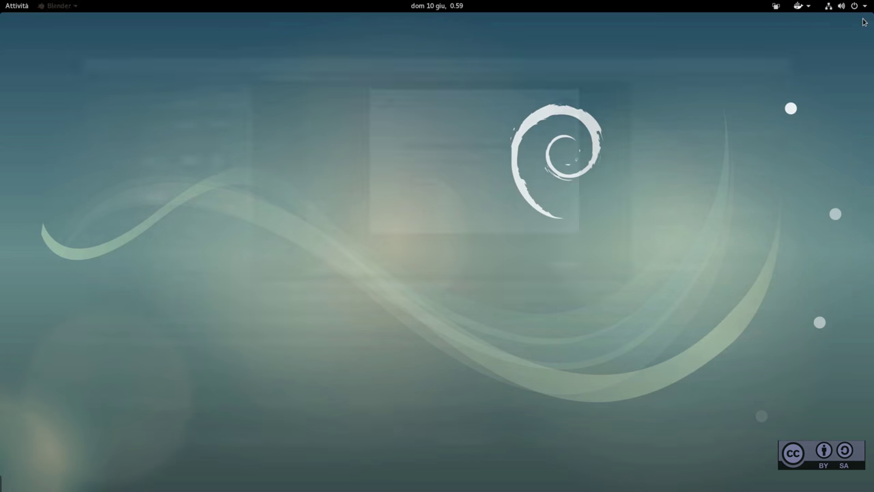
{"action": "mouse_move", "coordinate": [1, 1]}
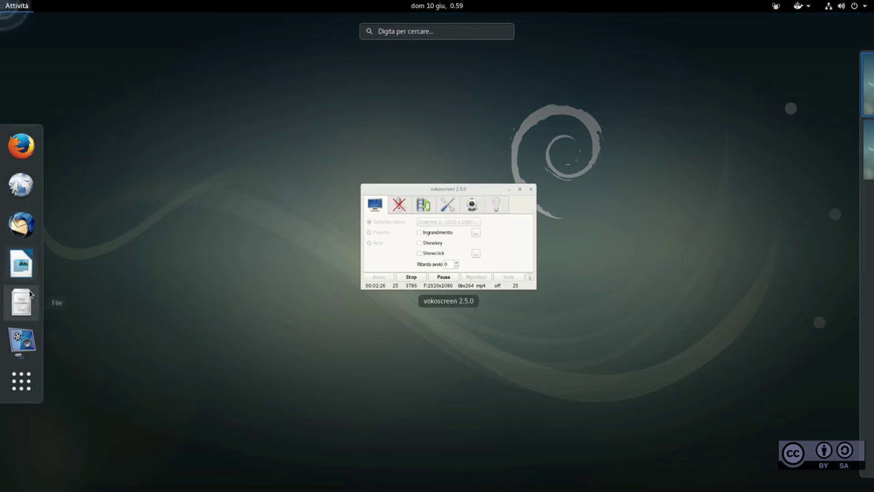
{"action": "left_click", "coordinate": [19, 303]}
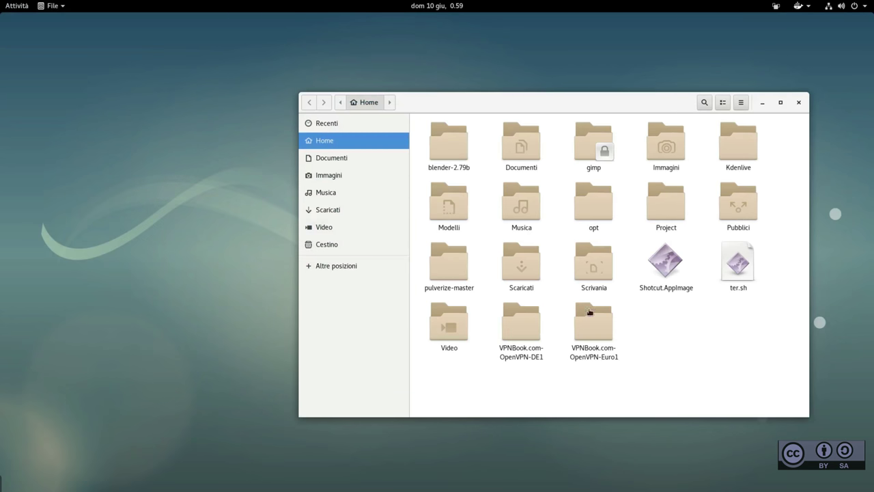
{"action": "double_click", "coordinate": [455, 269]}
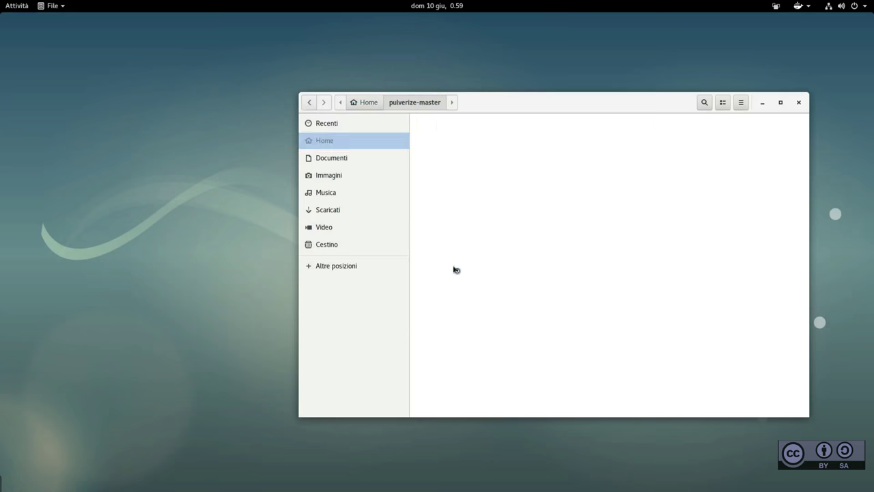
{"action": "right_click", "coordinate": [508, 242]}
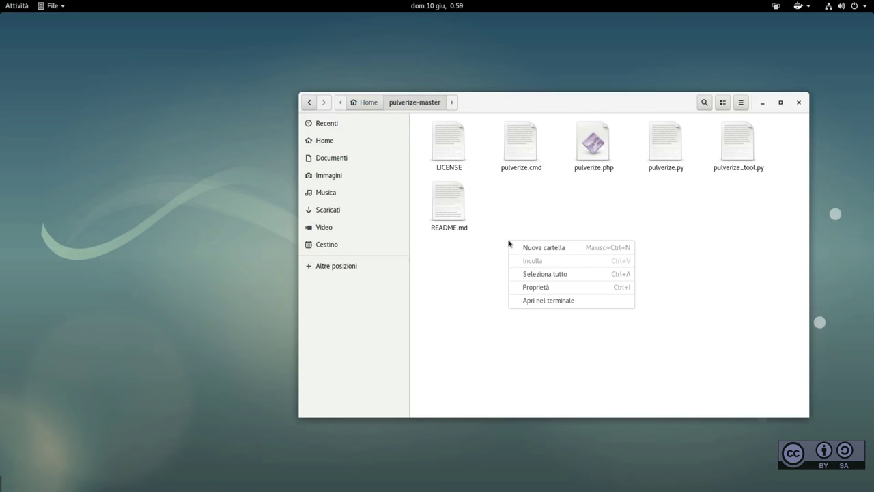
{"action": "left_click", "coordinate": [558, 298]}
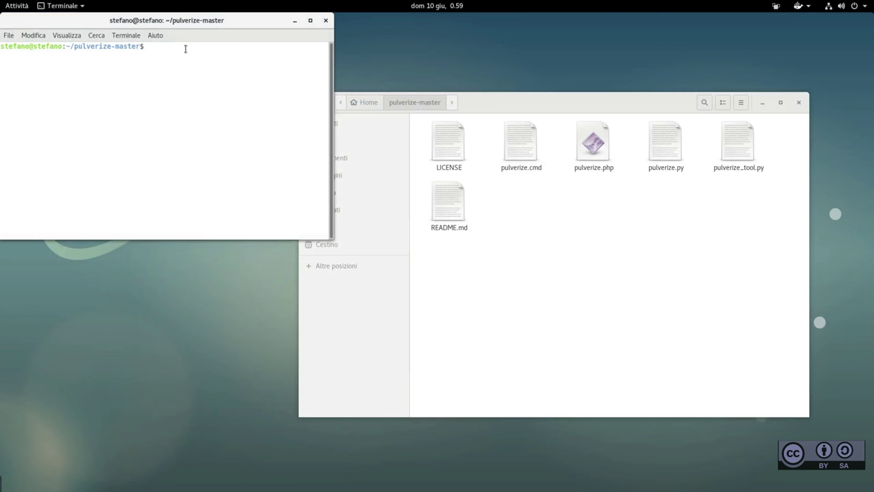
Step: Enter ./pulverize.php followed by the path to Progetto.blend in the home Project folder
{"action": "type", "text": "./"}
{"action": "type", "text": "pulv"}
{"action": "key", "text": "Tab"}
{"action": "type", "text": ".p"}
{"action": "type", "text": "h"}
{"action": "key", "text": "Tab"}
{"action": "type", "text": "/home"}
{"action": "key", "text": "Tab"}
{"action": "key", "text": "Tab"}
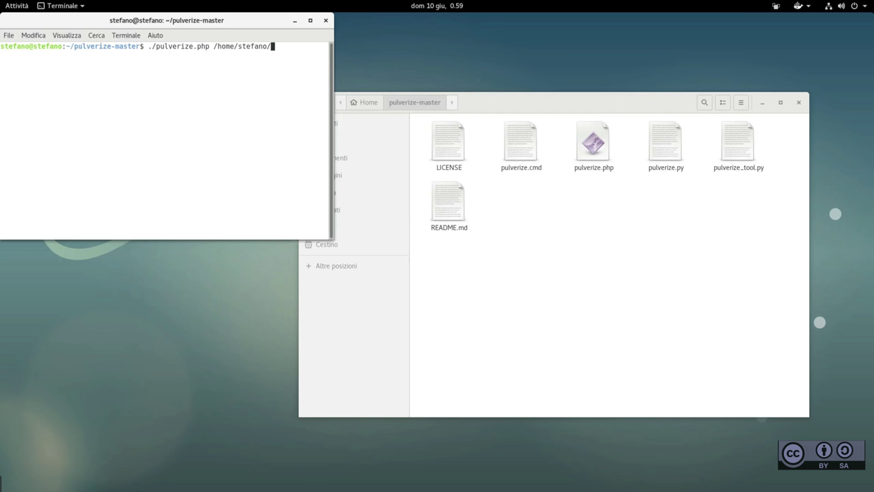
{"action": "type", "text": "P"}
{"action": "key", "text": "Tab"}
{"action": "type", "text": "Pro"}
{"action": "key", "text": "Tab"}
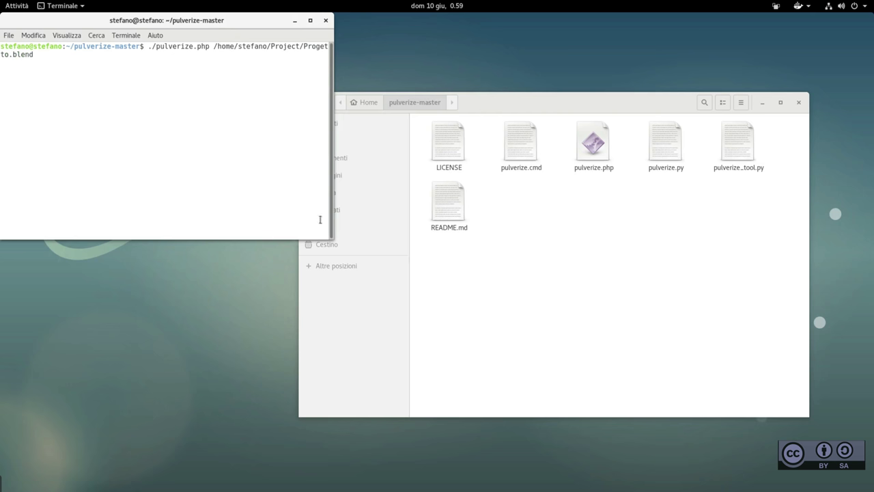
Step: Enlarge the terminal and run the render with 8 parallel processes
{"action": "mouse_move", "coordinate": [332, 239]}
{"action": "left_mouse_down"}
{"action": "mouse_move", "coordinate": [551, 236]}
{"action": "mouse_move", "coordinate": [632, 222]}
{"action": "left_mouse_up"}
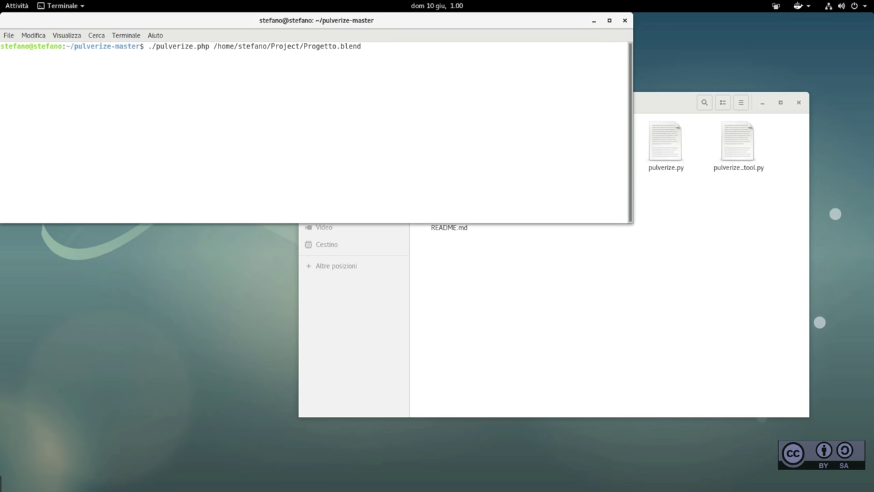
{"action": "type", "text": "8"}
{"action": "key", "text": "Return"}
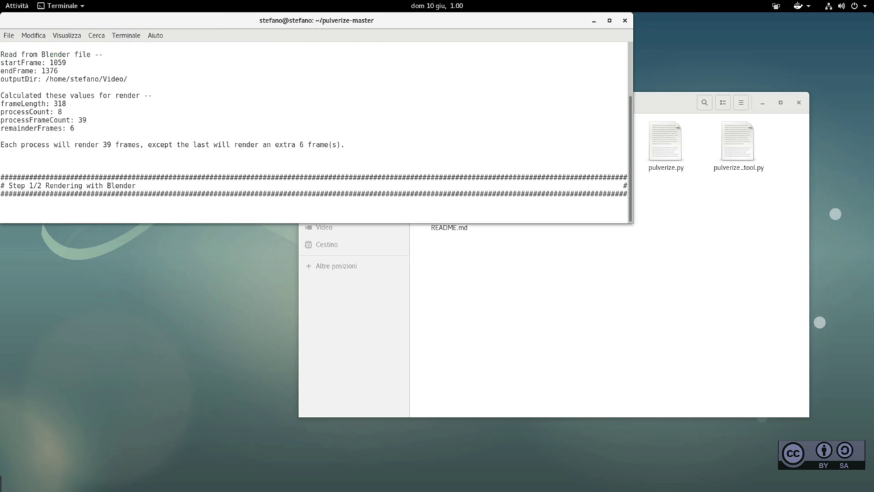
Step: Show the Video folder's eight pulverize_frames .mp4 chunks in Files and narrow the terminal
{"action": "left_click", "coordinate": [638, 292]}
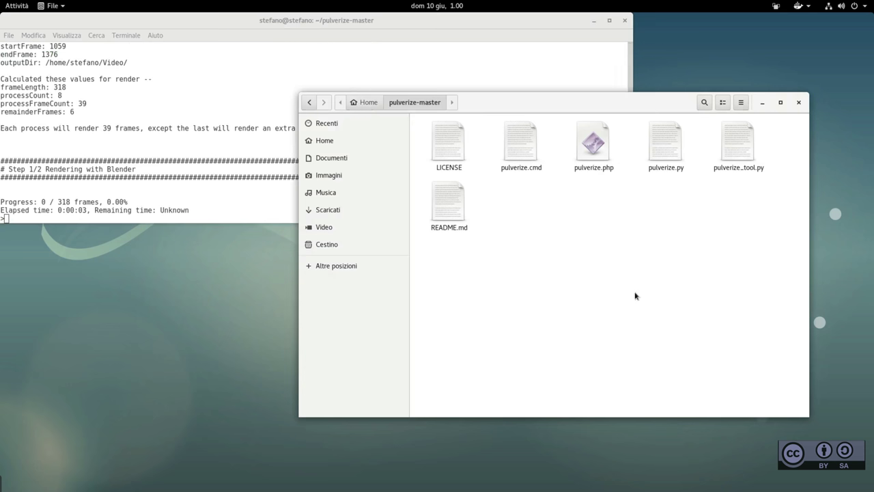
{"action": "left_click", "coordinate": [365, 229]}
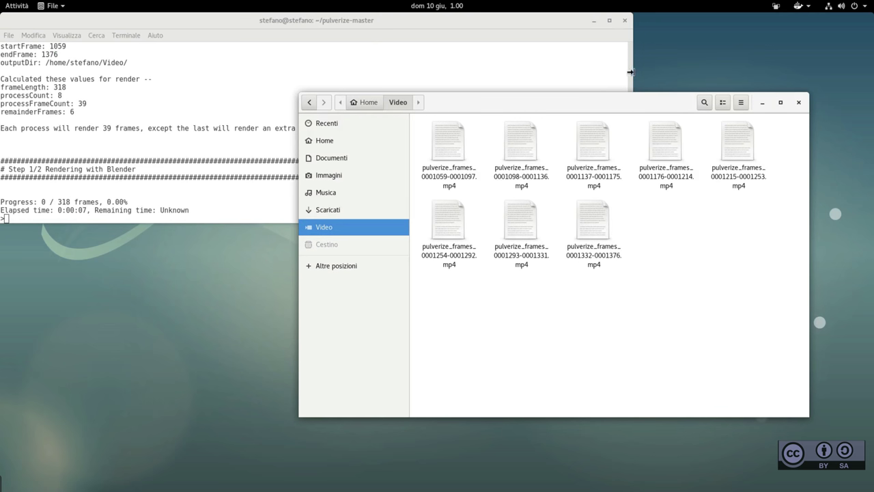
{"action": "left_click_drag", "start_coordinate": [630, 72], "coordinate": [252, 115]}
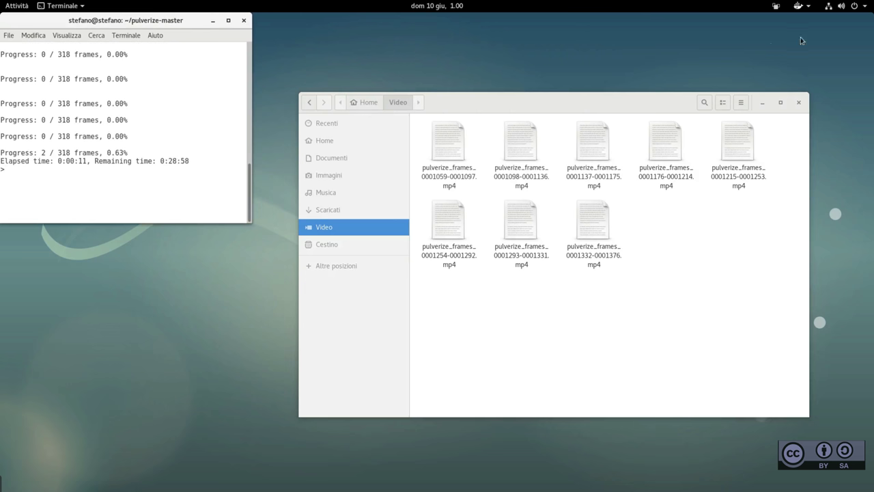
{"action": "key", "text": "super"}
Step: Launch System Monitor by searching 'sist', then tile all windows vertically with Shellshape
{"action": "type", "text": "sis"}
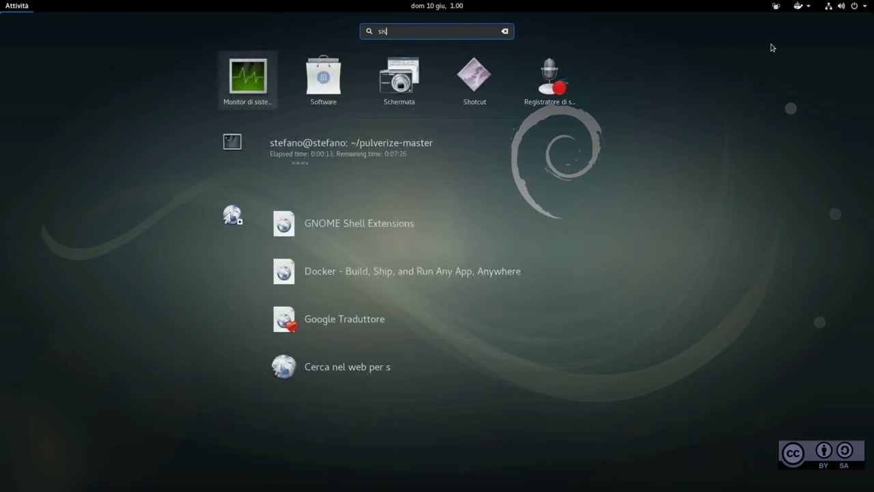
{"action": "type", "text": "t"}
{"action": "key", "text": "Return"}
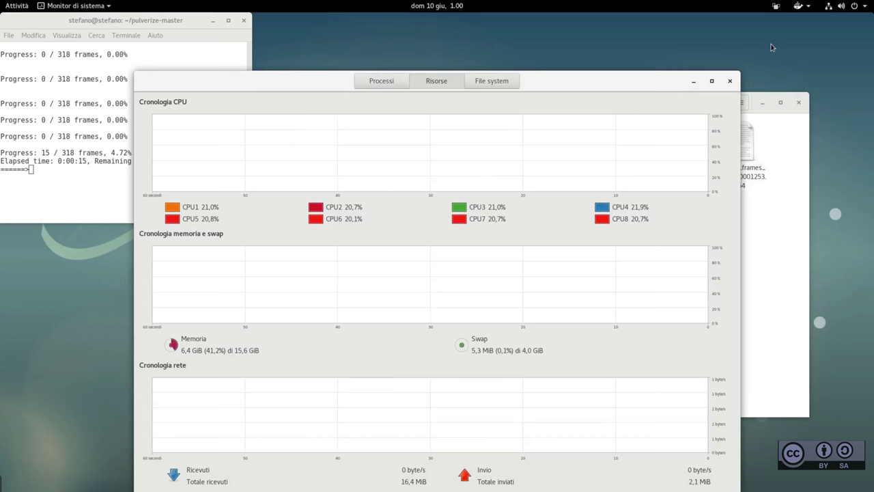
{"action": "left_click", "coordinate": [776, 6]}
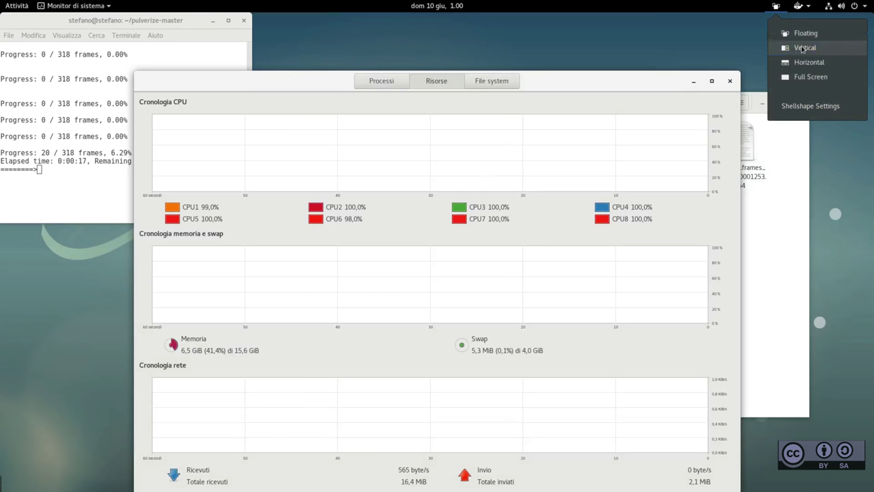
{"action": "left_click", "coordinate": [802, 48]}
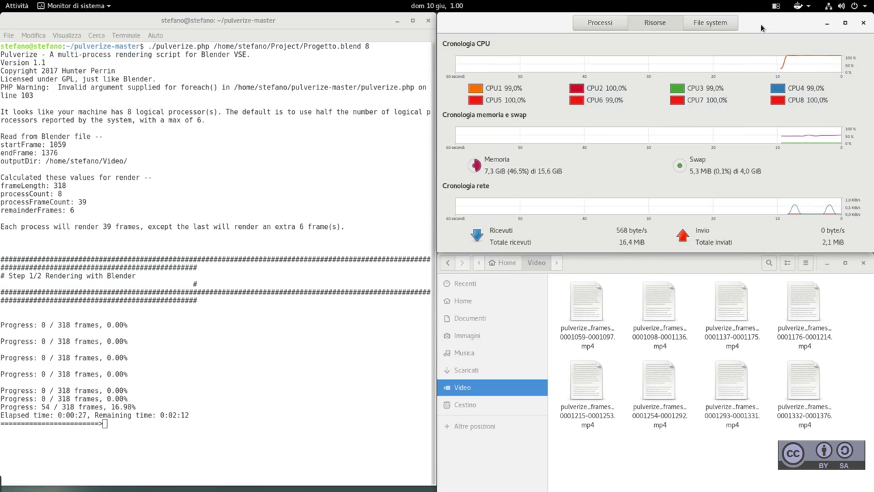
Step: Move the System Monitor window to the left half of the screen while frames render
{"action": "left_click_drag", "start_coordinate": [718, 65], "coordinate": [320, 78]}
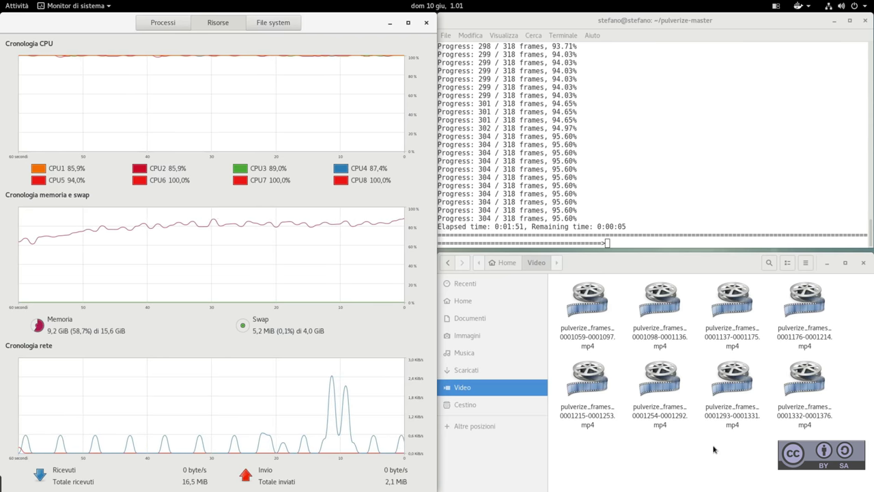
Step: Play 0001059-0001376.mp4 from the Video folder in a maximized Videos window
{"action": "key", "text": "super"}
{"action": "left_click", "coordinate": [34, 302]}
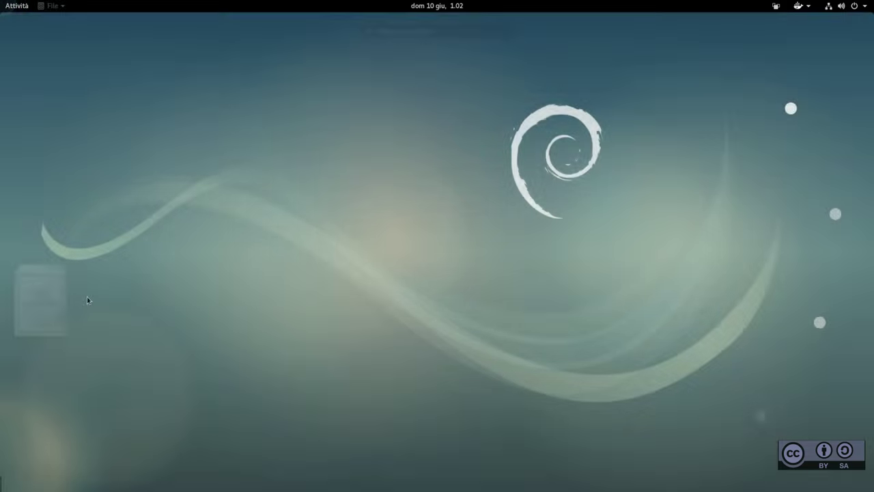
{"action": "left_click", "coordinate": [351, 227]}
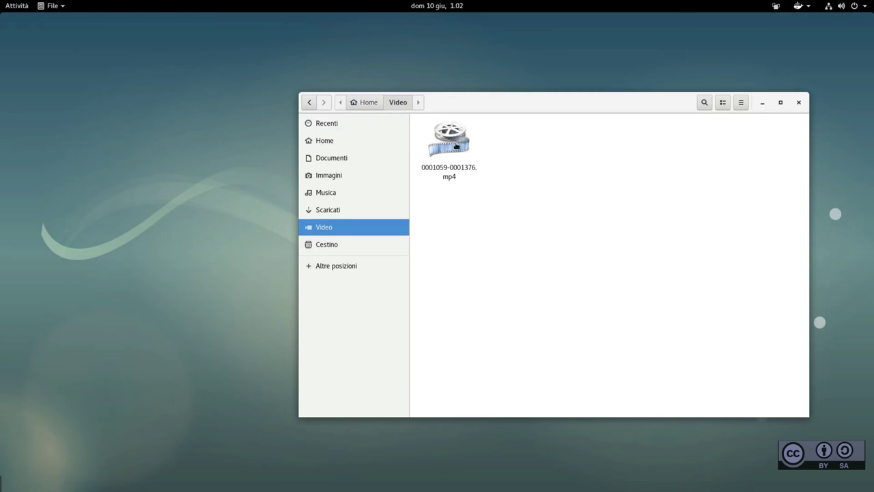
{"action": "double_click", "coordinate": [448, 143]}
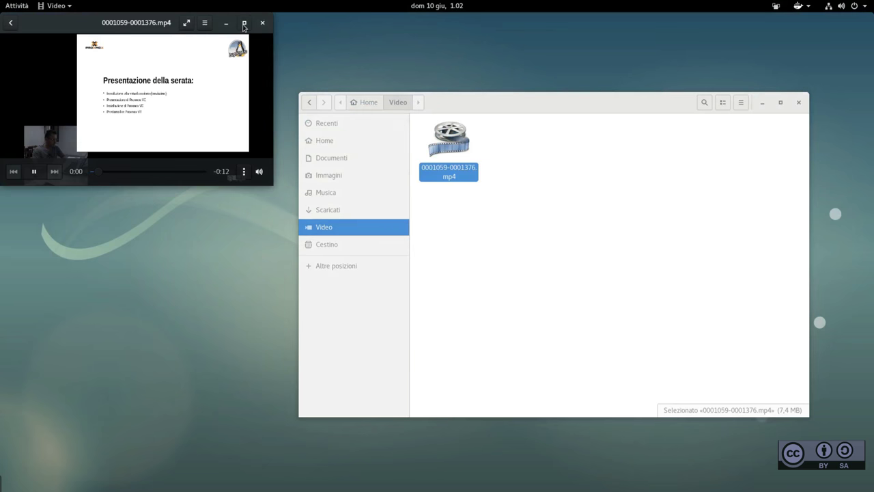
{"action": "left_click", "coordinate": [244, 25]}
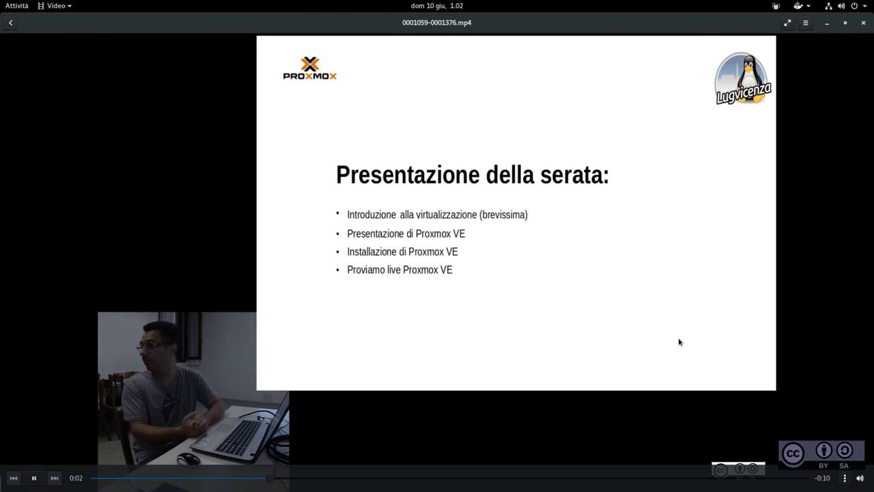